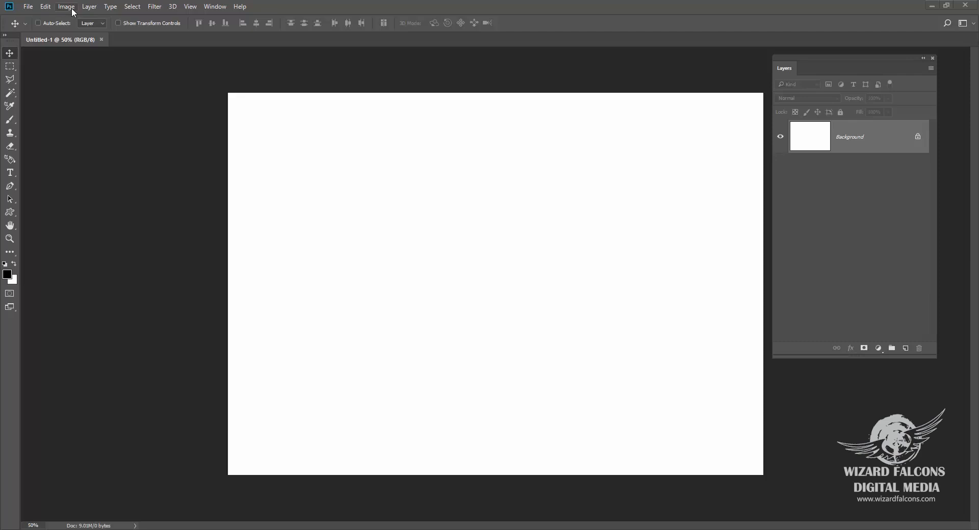
click(67, 7)
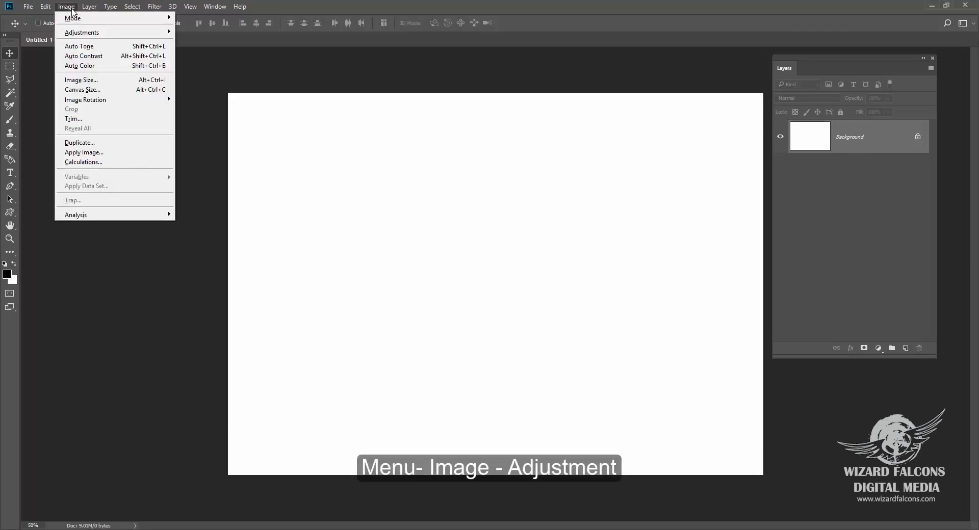
mouse_move(79, 34)
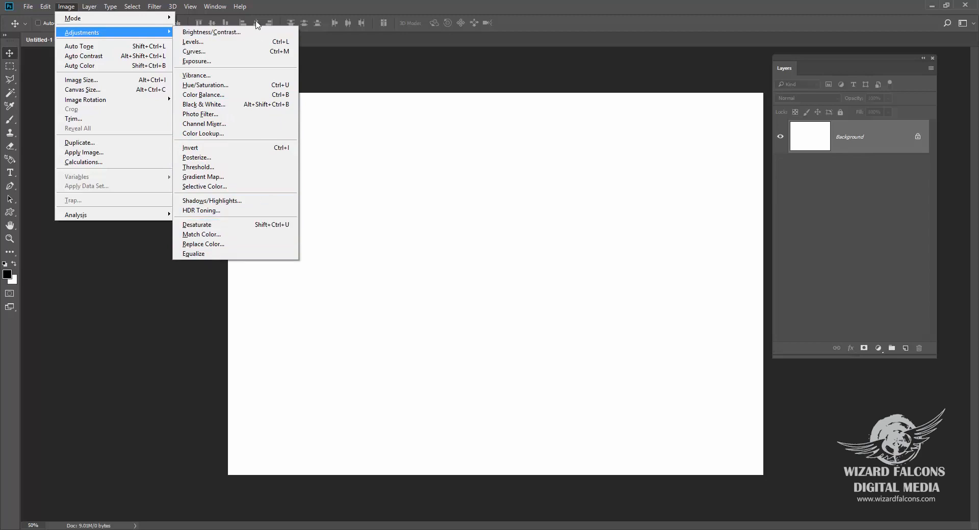
click(212, 32)
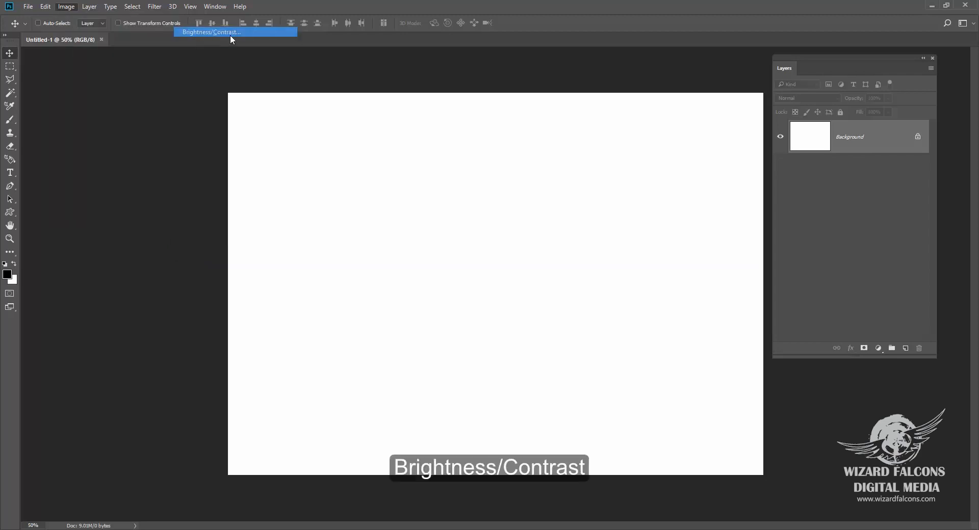
drag(490, 145, 439, 106)
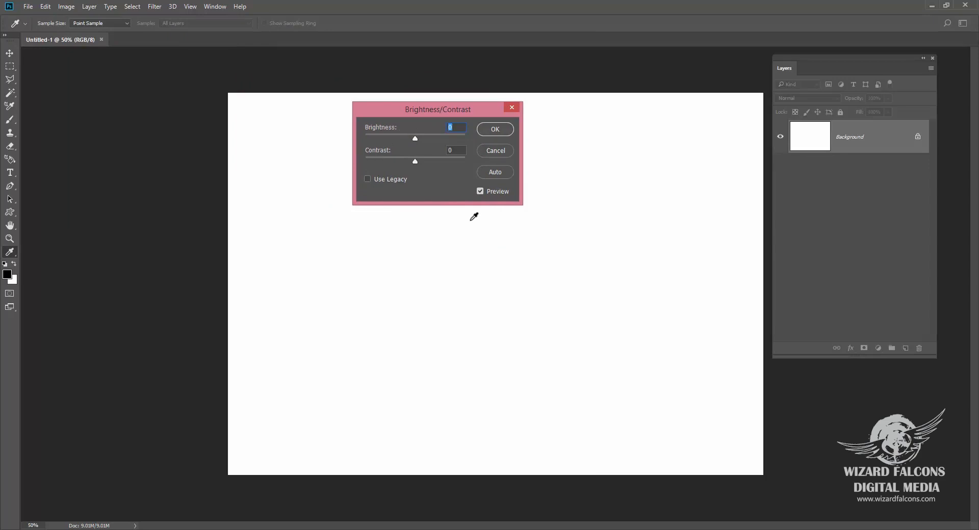
click(496, 151)
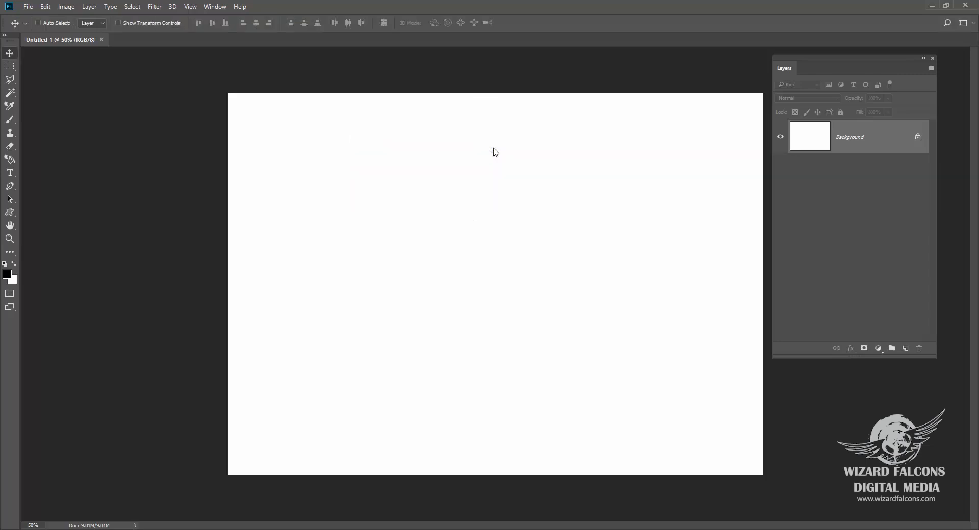
Fill the Background layer with a linear Black, White gradient running from the canvas's left edge to its right edge.
click(10, 253)
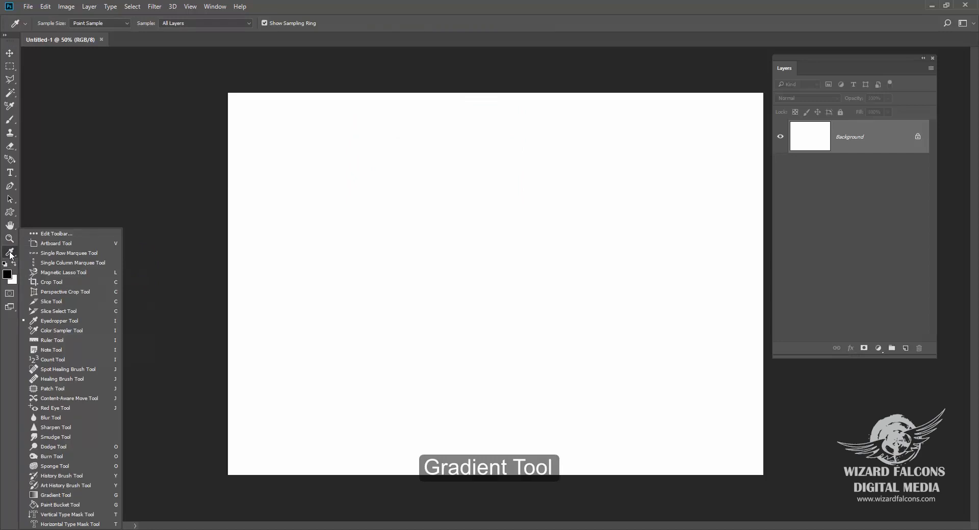
click(56, 495)
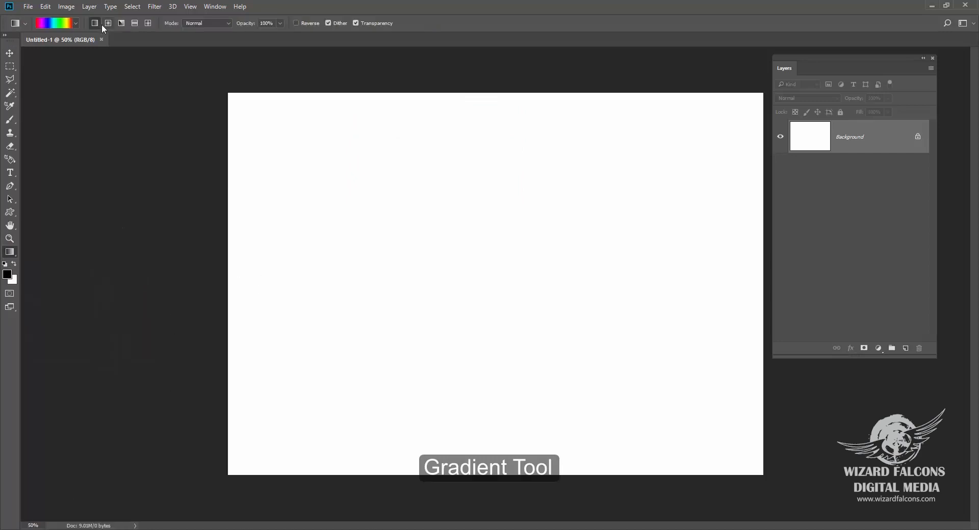
click(64, 23)
click(431, 132)
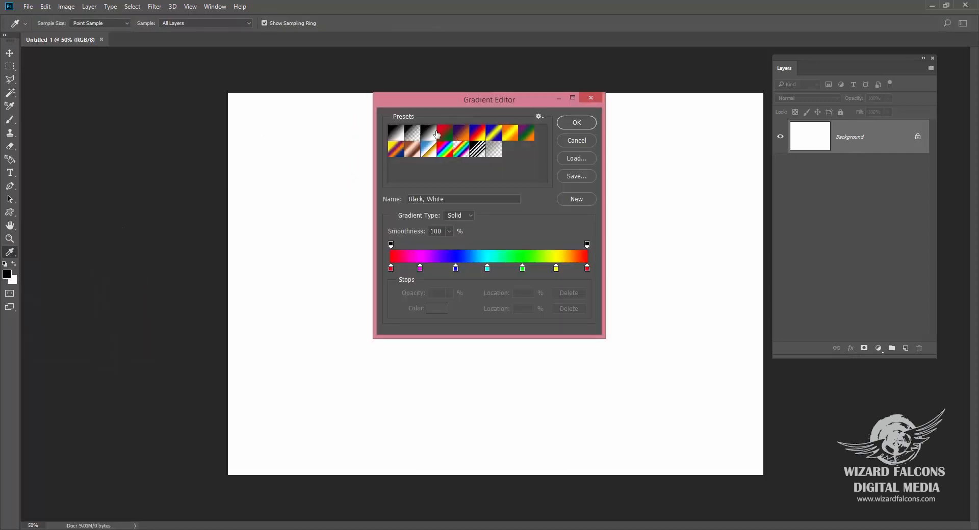
click(577, 123)
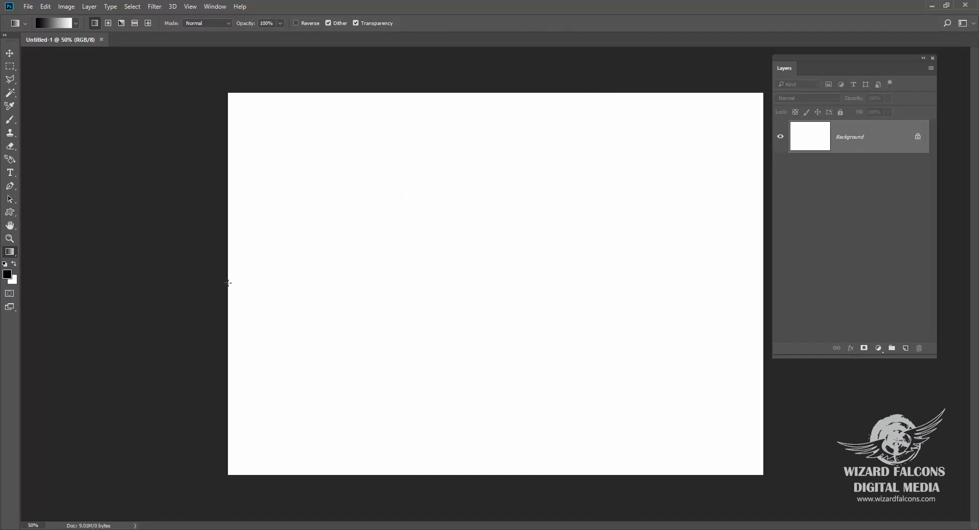
drag(228, 282, 763, 308)
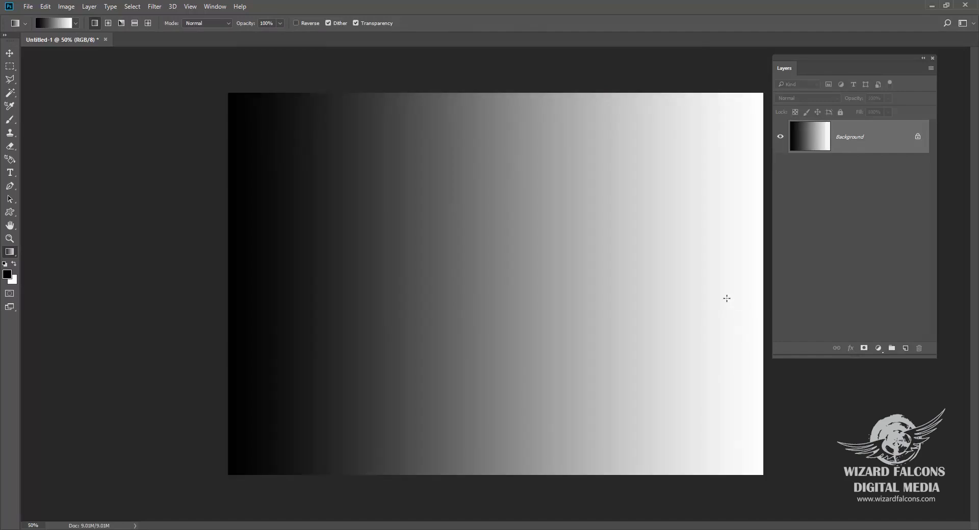
Show the Histogram and place it in the empty area beside the canvas.
click(216, 9)
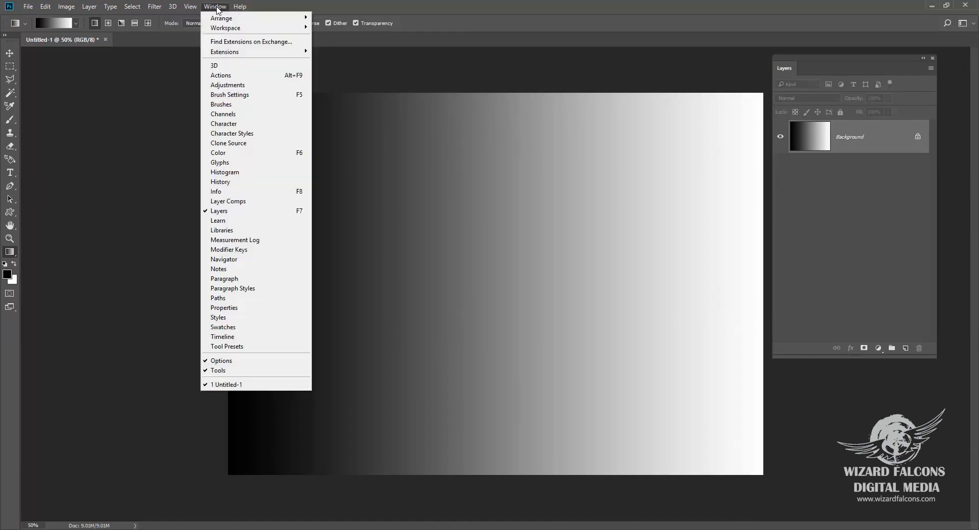
click(246, 175)
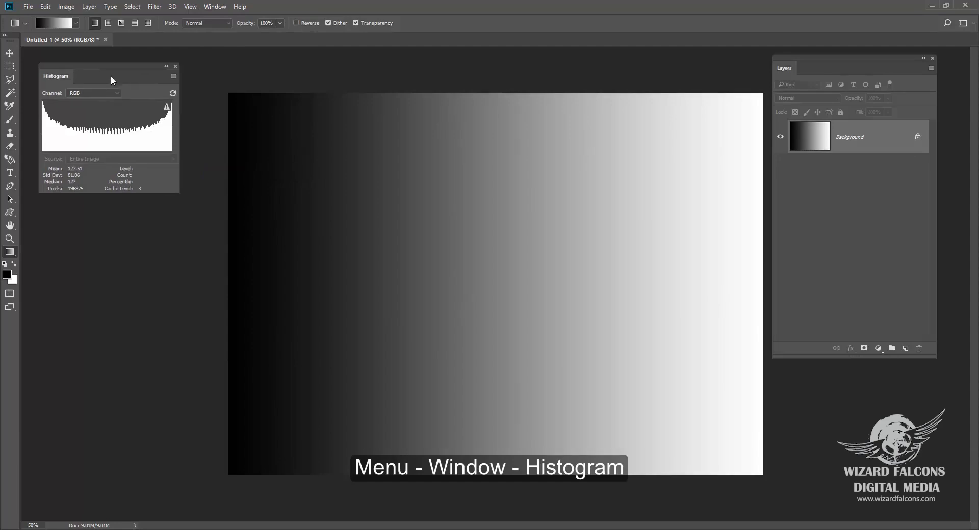
drag(111, 76, 124, 100)
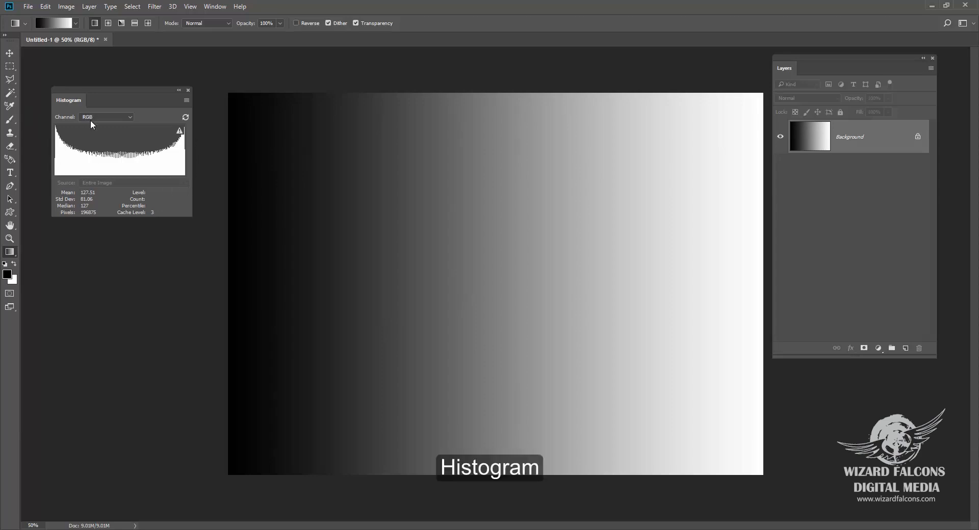
Open the Brightness/Contrast adjustment for the gradient and move its dialog towards the canvas's upper edge.
click(66, 6)
mouse_move(76, 32)
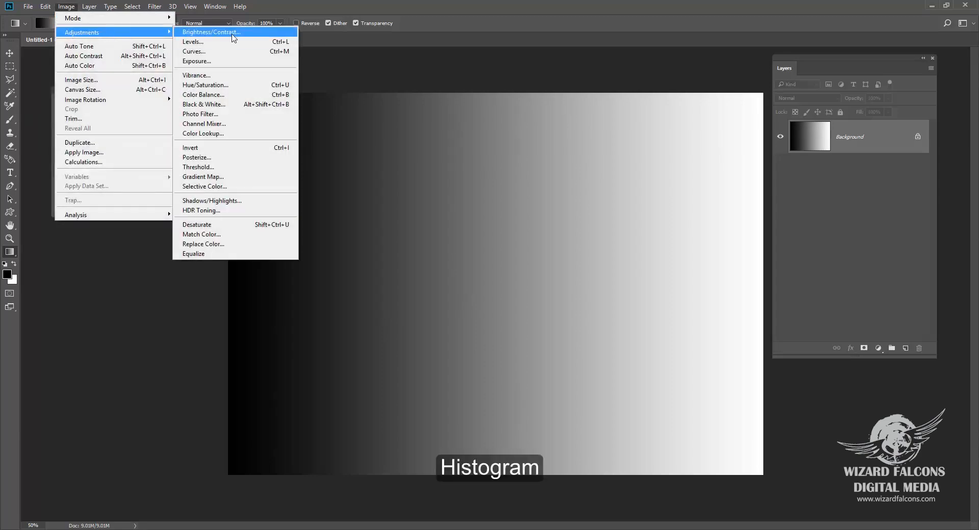
click(233, 37)
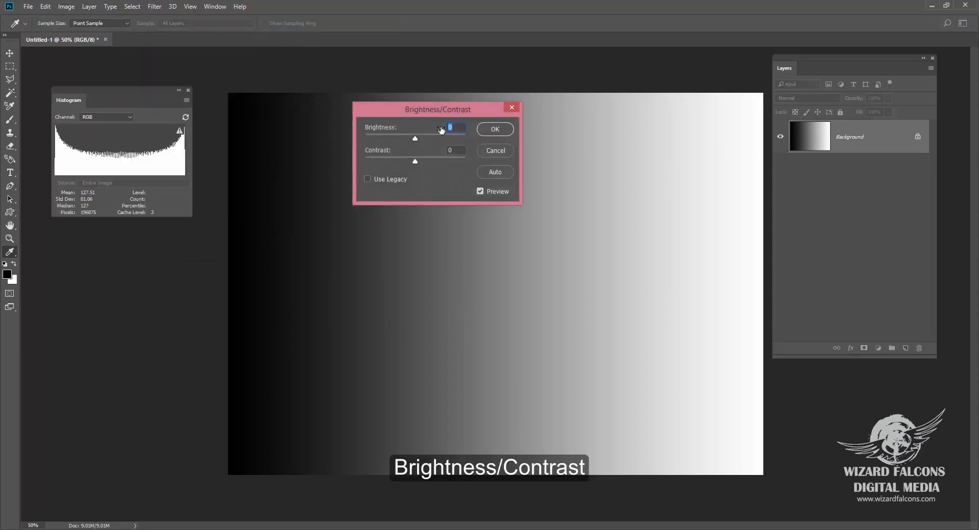
drag(420, 109, 503, 71)
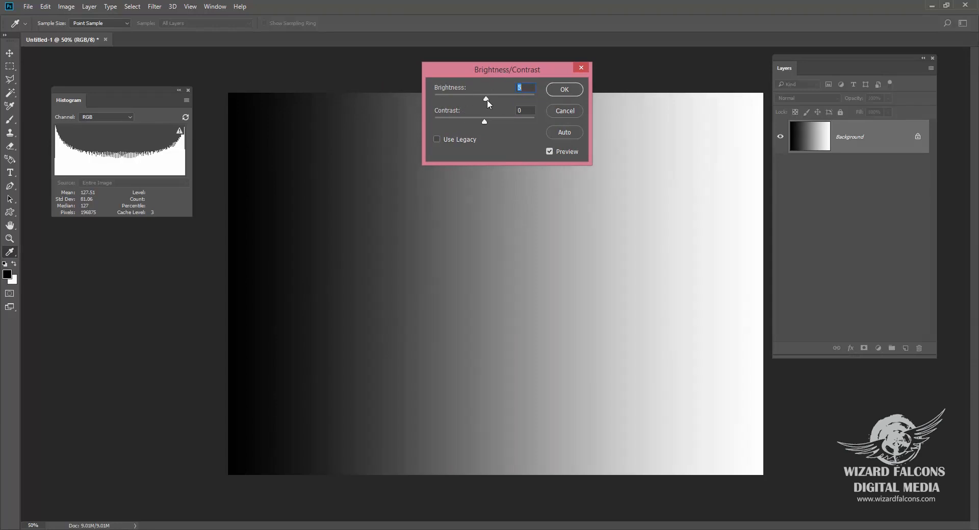
Preview the gradient with brightness at 150, at -150 and at 150 again.
drag(488, 101, 532, 100)
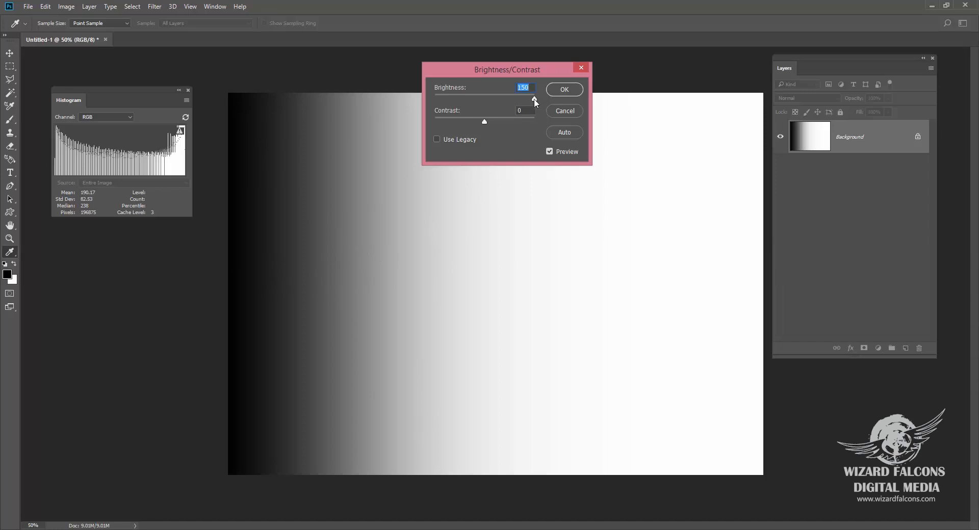
drag(535, 99, 423, 97)
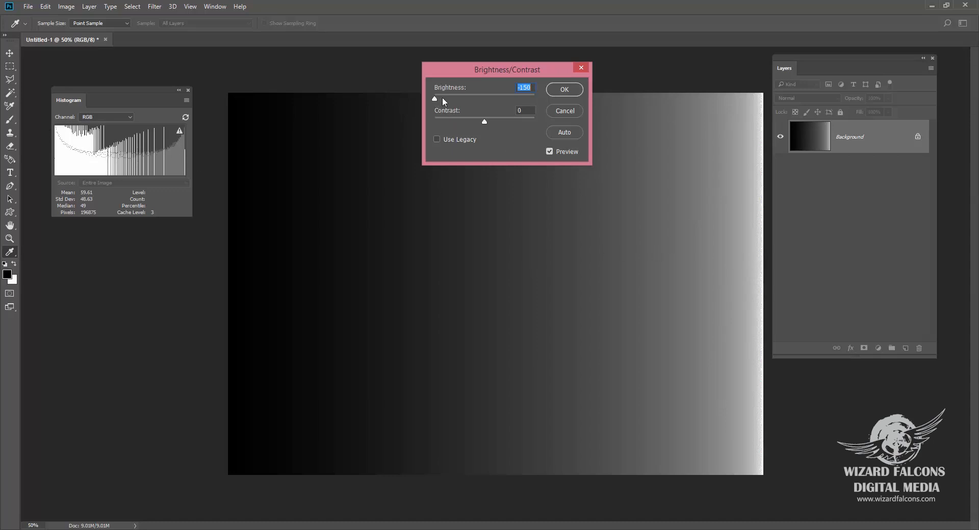
drag(438, 98, 570, 94)
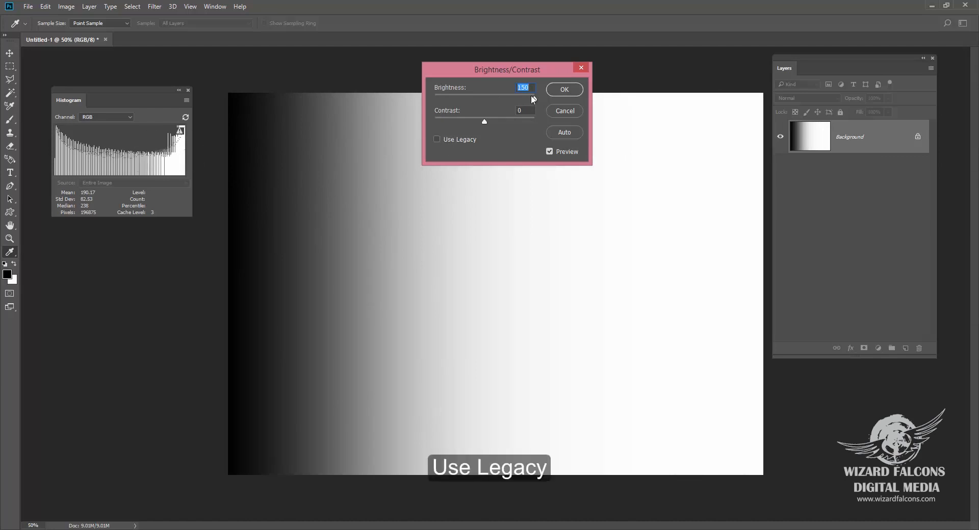
Reset brightness to 0, enable Use Legacy, and test brightness at 100 and -100 before returning it to 0.
text(0)
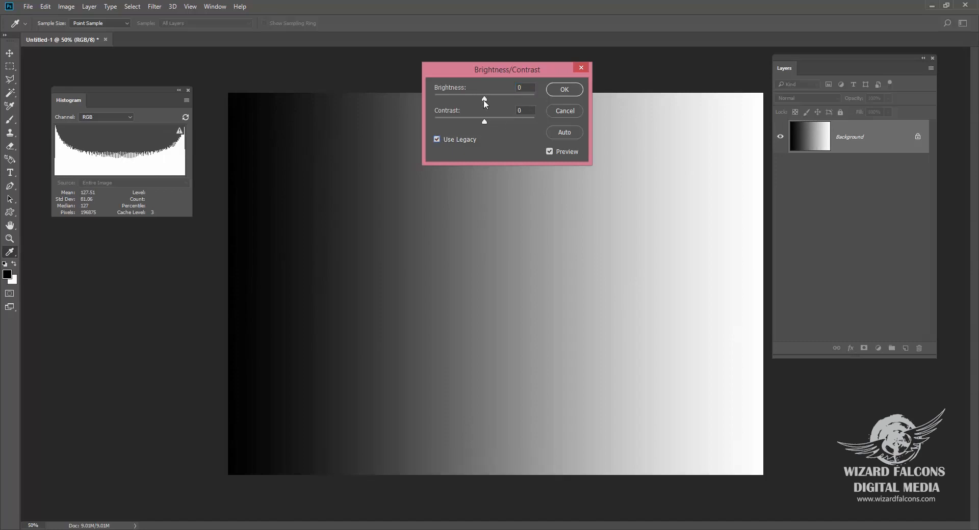
drag(485, 100, 529, 100)
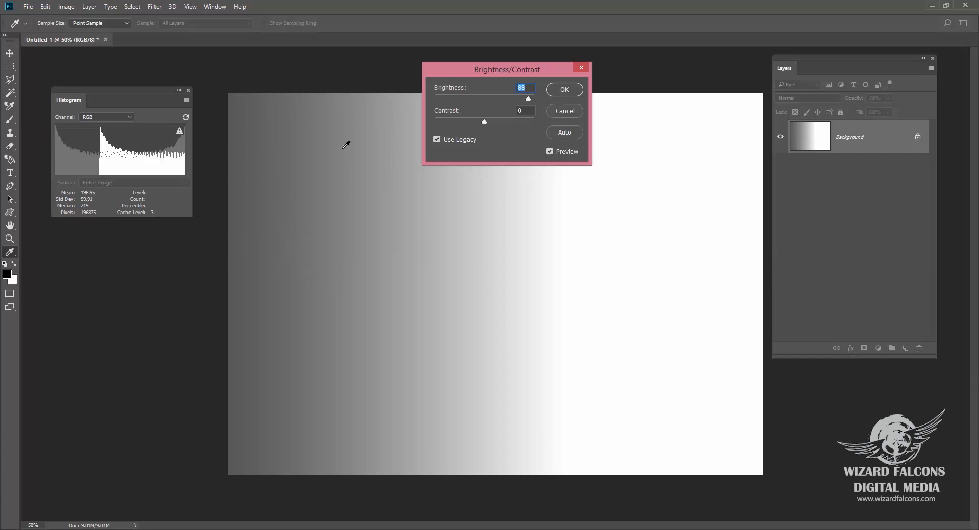
drag(527, 100, 535, 100)
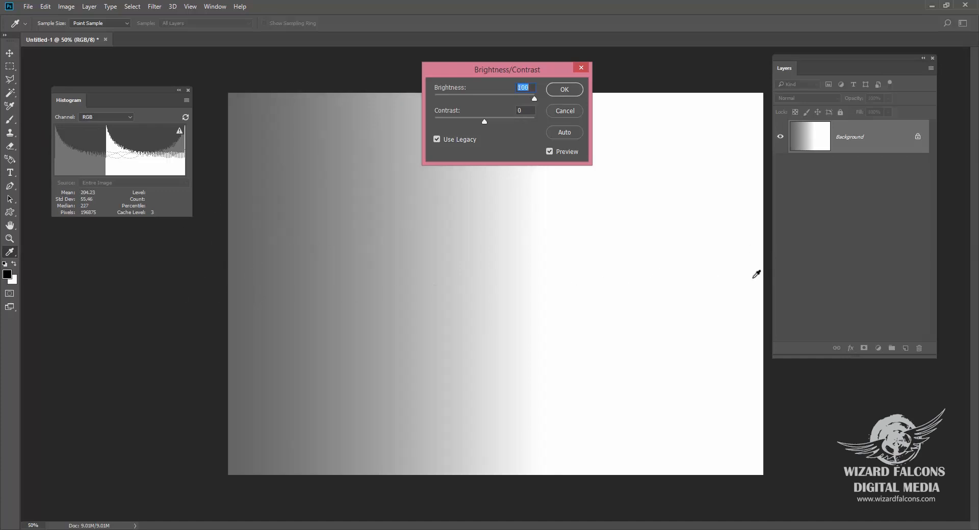
drag(534, 98, 433, 99)
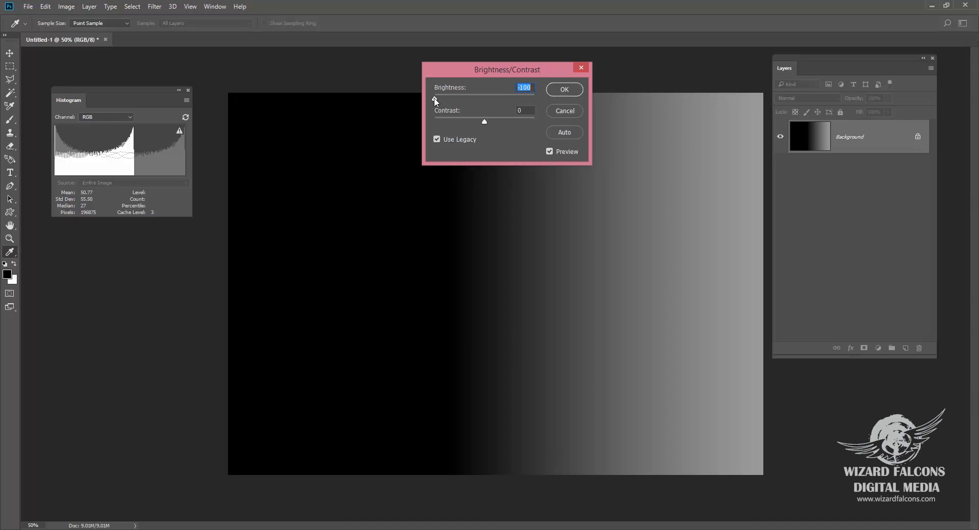
drag(435, 99, 490, 97)
text(0)
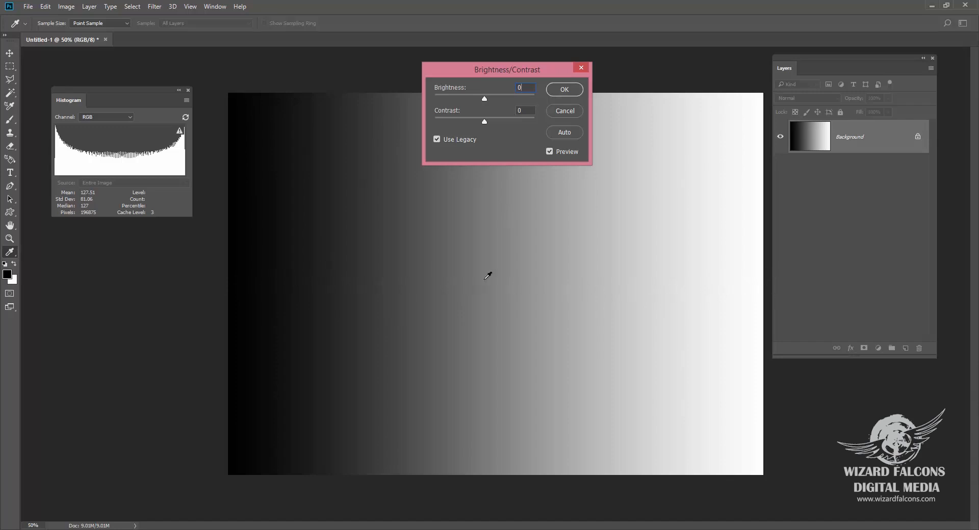
Test contrast with Use Legacy enabled, from 100 down to -100 and back up, and return it to 0.
drag(484, 121, 535, 122)
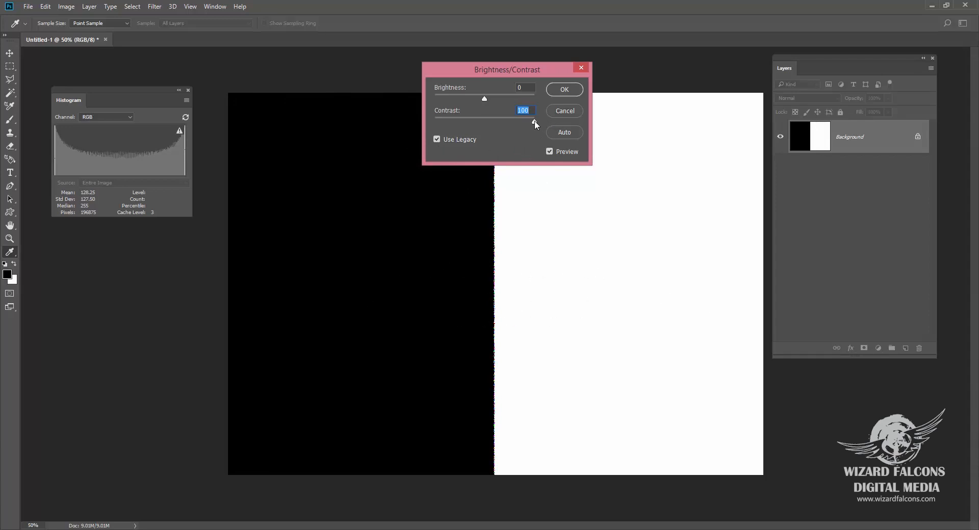
mouse_move(535, 121)
mouse_down()
mouse_move(519, 121)
mouse_move(528, 121)
mouse_up()
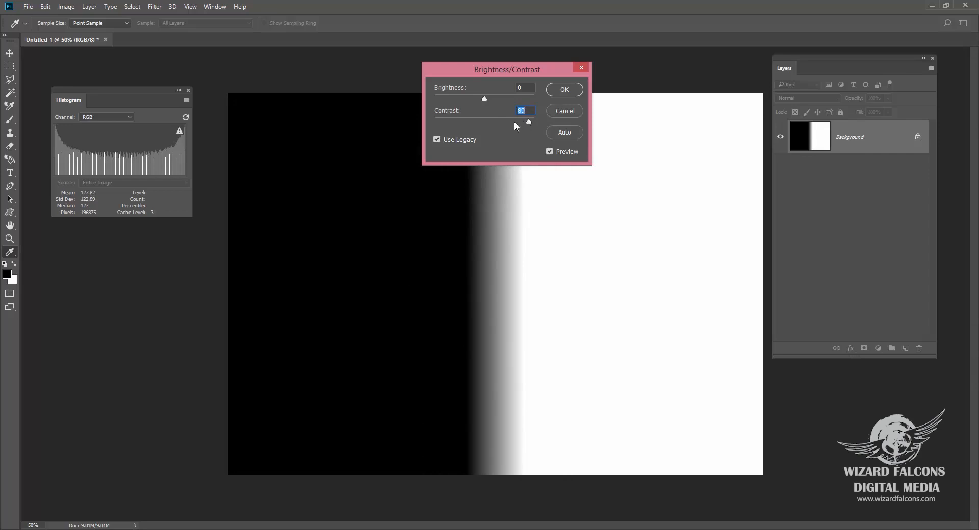
drag(514, 122, 457, 128)
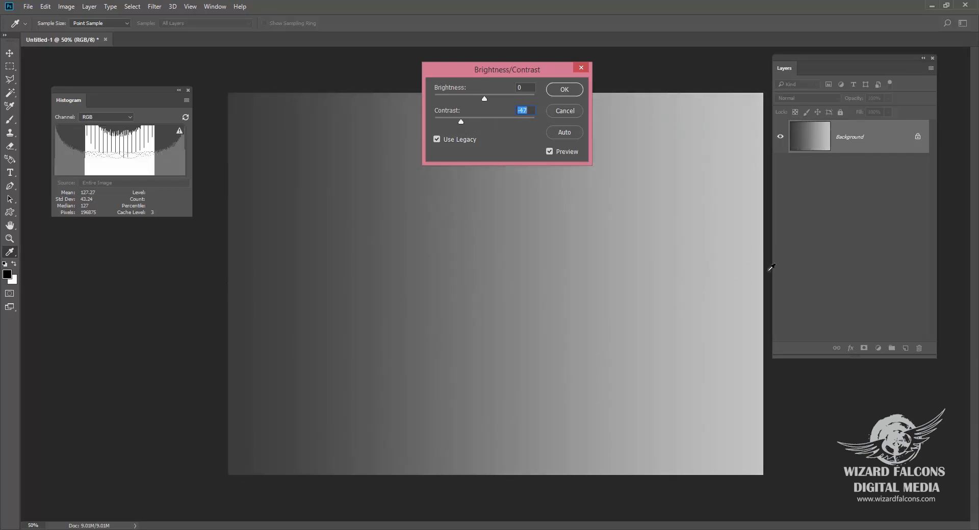
drag(462, 123, 451, 123)
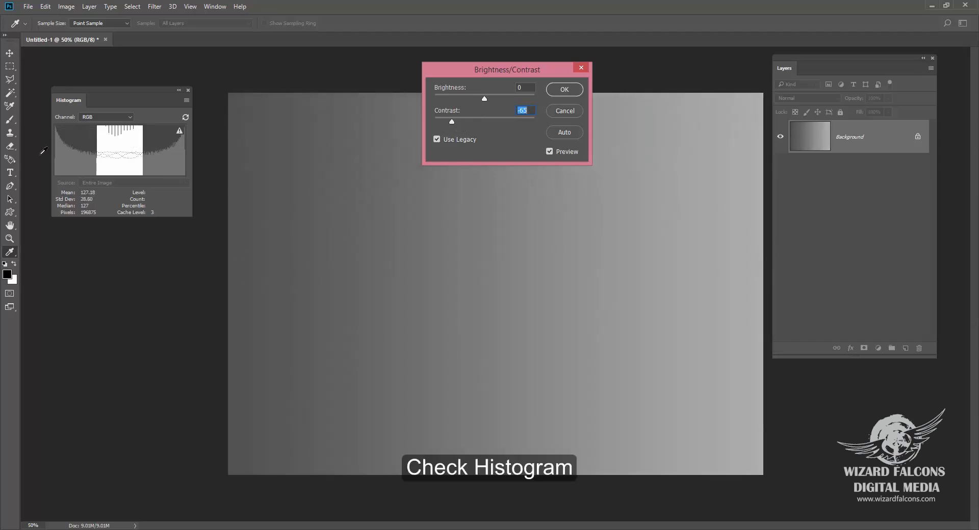
drag(452, 122, 439, 123)
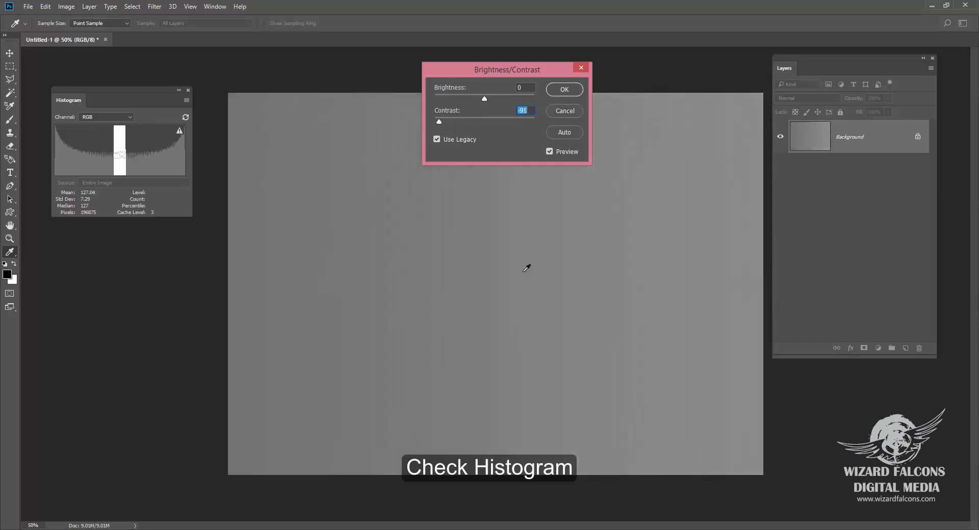
drag(439, 124, 434, 122)
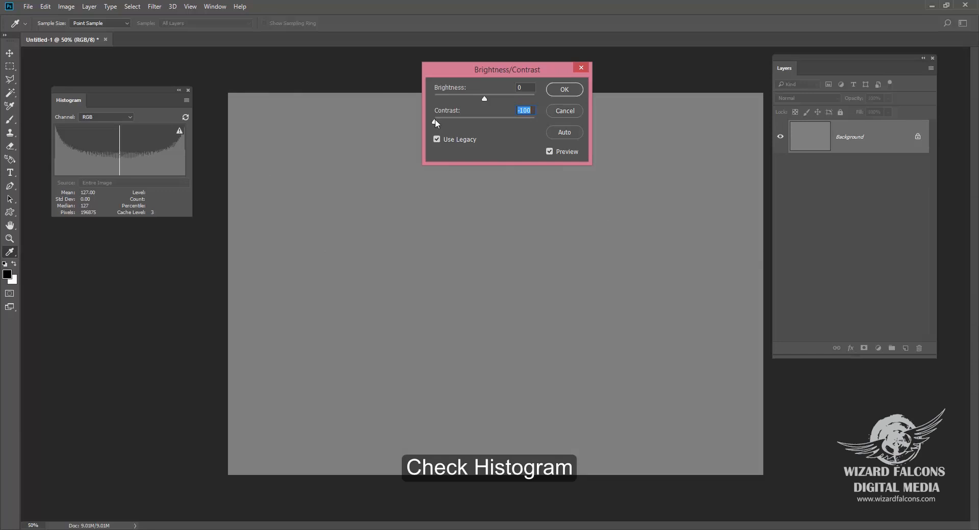
drag(435, 122, 599, 122)
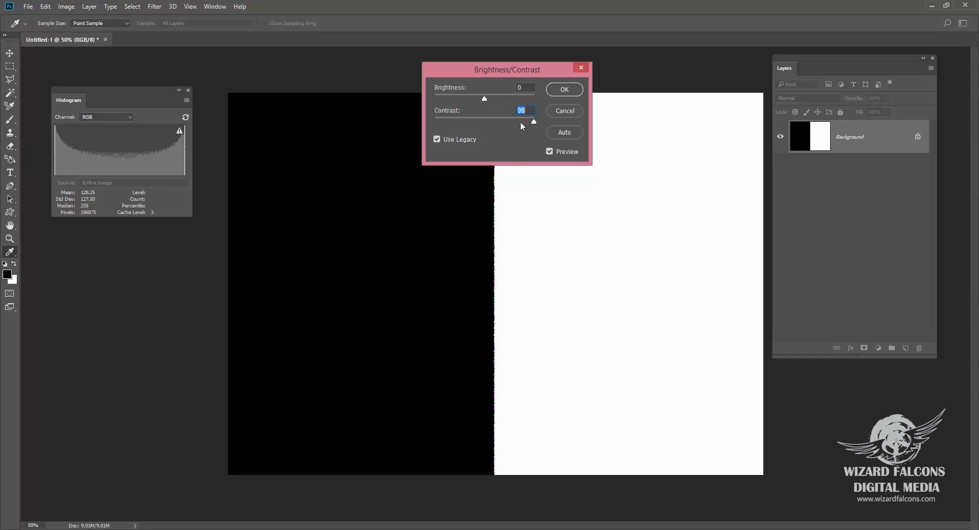
drag(534, 121, 485, 118)
Disable Use Legacy and test contrast at -50 and 100, then bring it back to about 1.
click(451, 138)
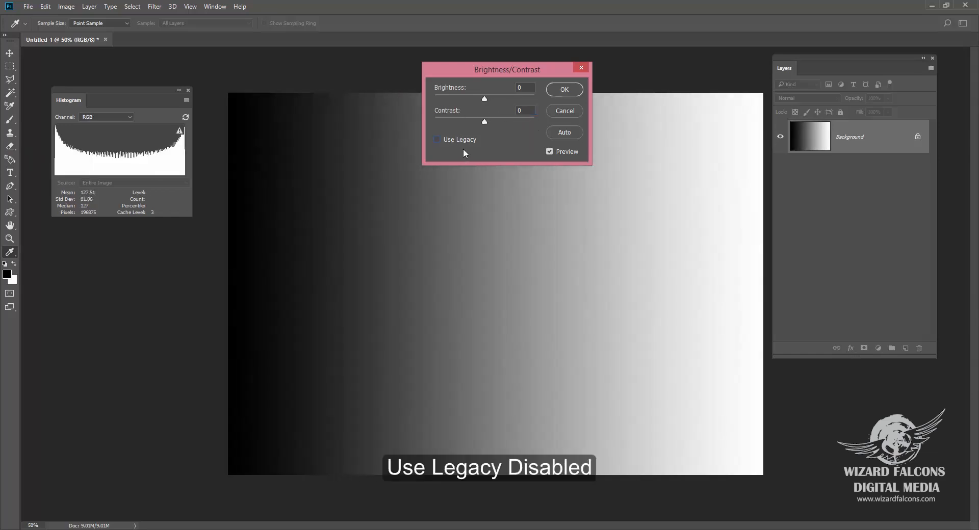
drag(485, 121, 404, 121)
mouse_move(118, 161)
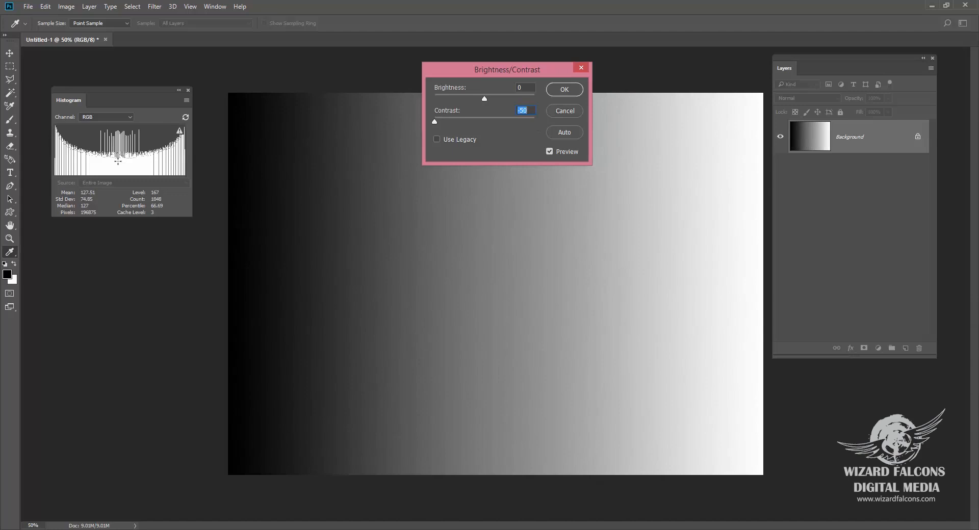
drag(437, 121, 563, 131)
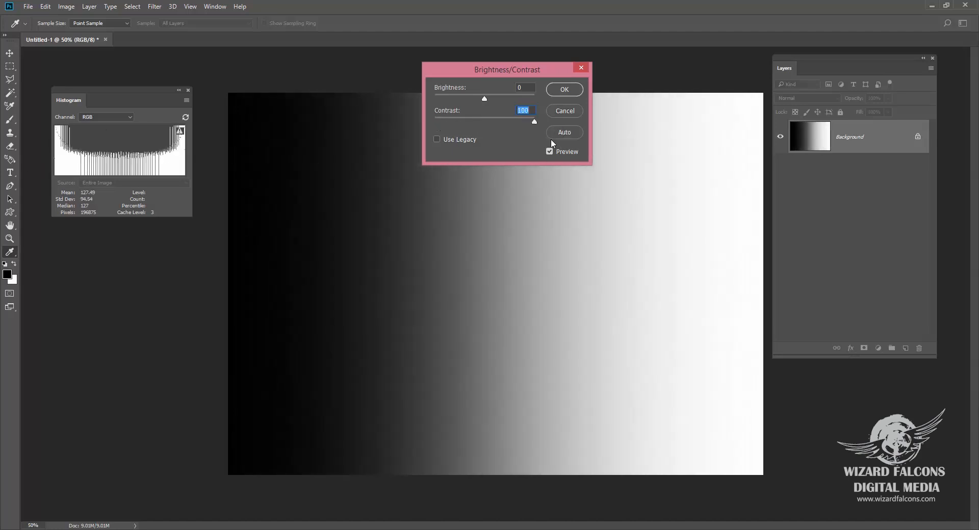
drag(534, 121, 487, 121)
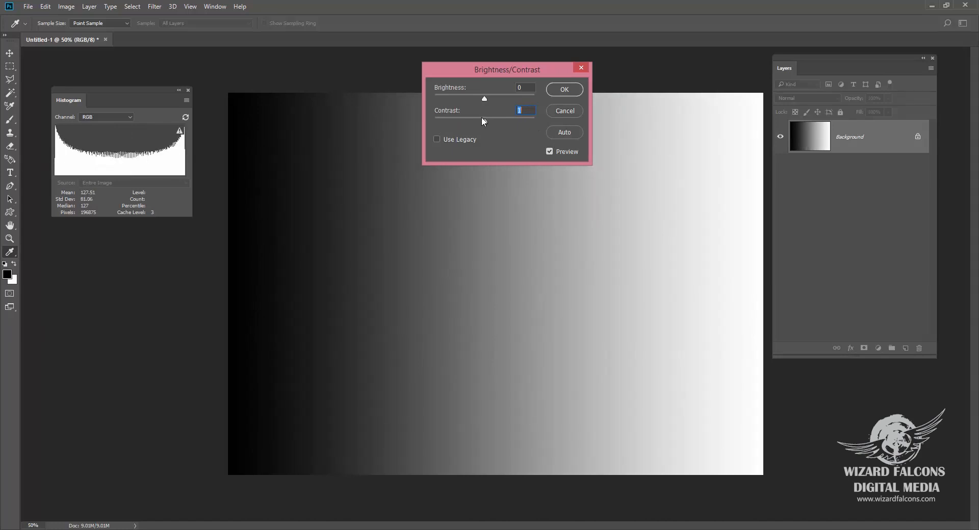
Reset the gradient's contrast to 0.
text(0)
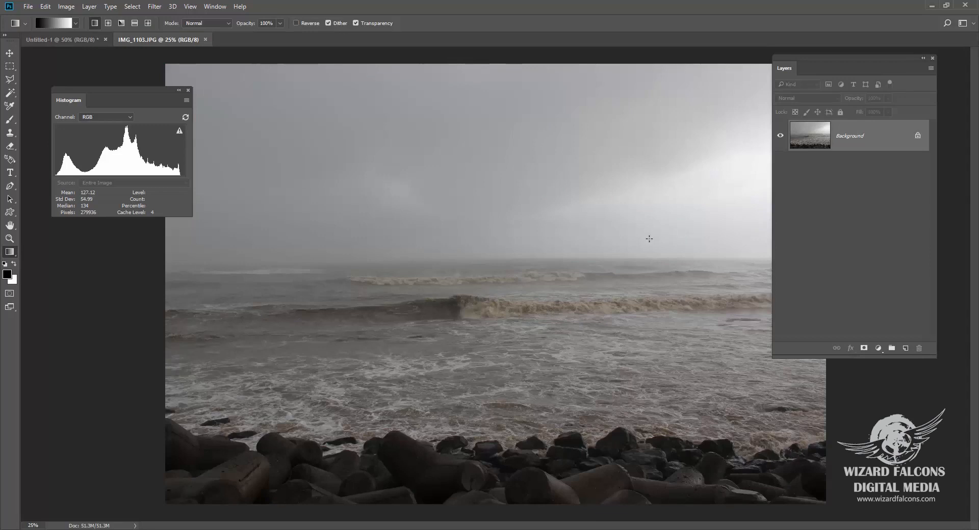
Move the Histogram panel clear of the IMG_1103.JPG seascape and open the Brightness/Contrast adjustment for that photo.
drag(135, 97, 122, 79)
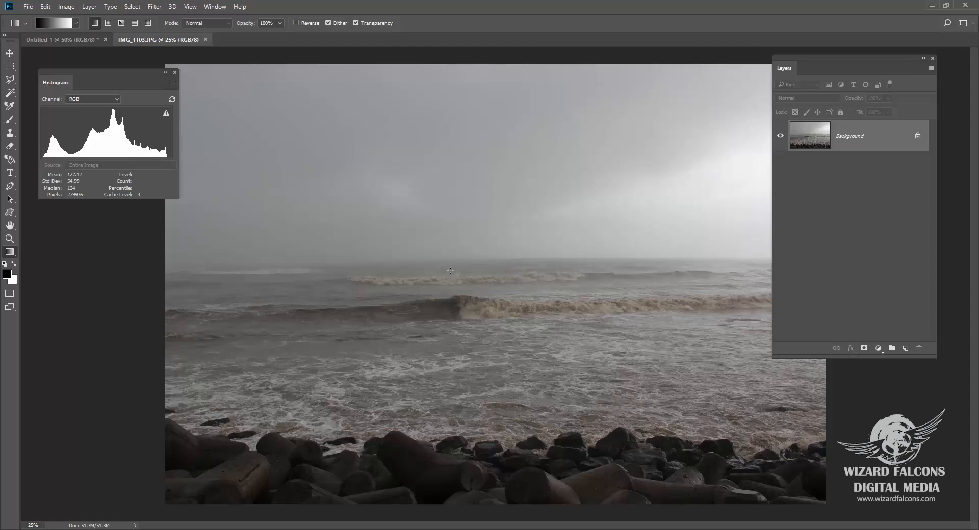
click(66, 7)
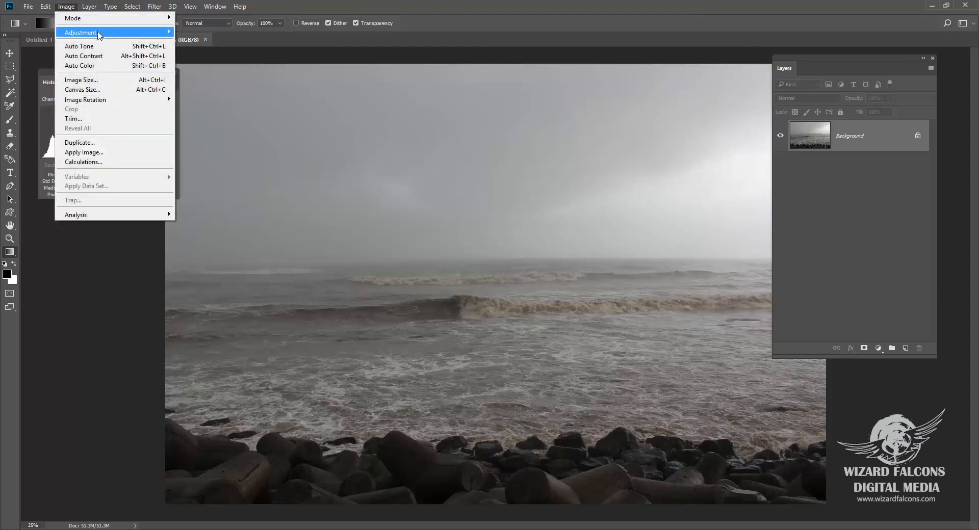
mouse_move(98, 34)
click(238, 30)
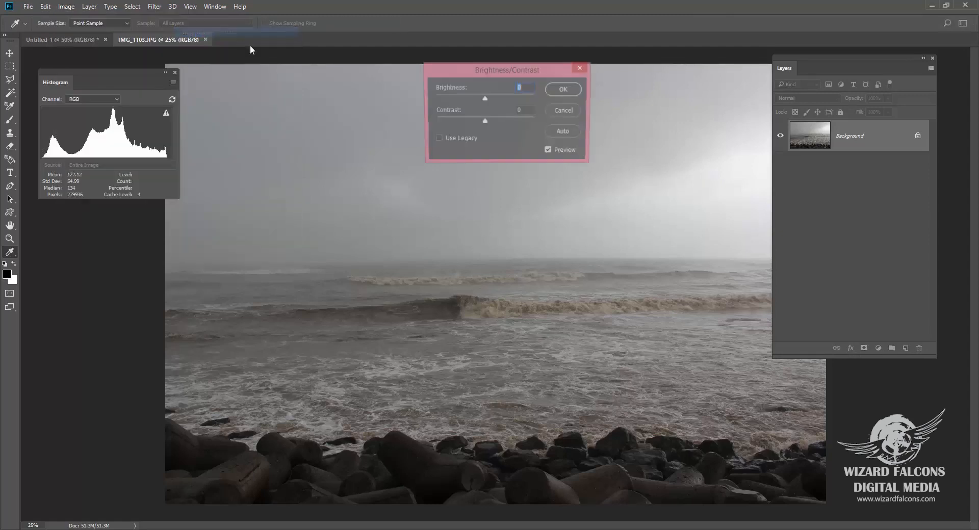
Preview the seascape with brightness at 150 and at -150, and move the Layers panel off the photo.
drag(480, 77, 415, 92)
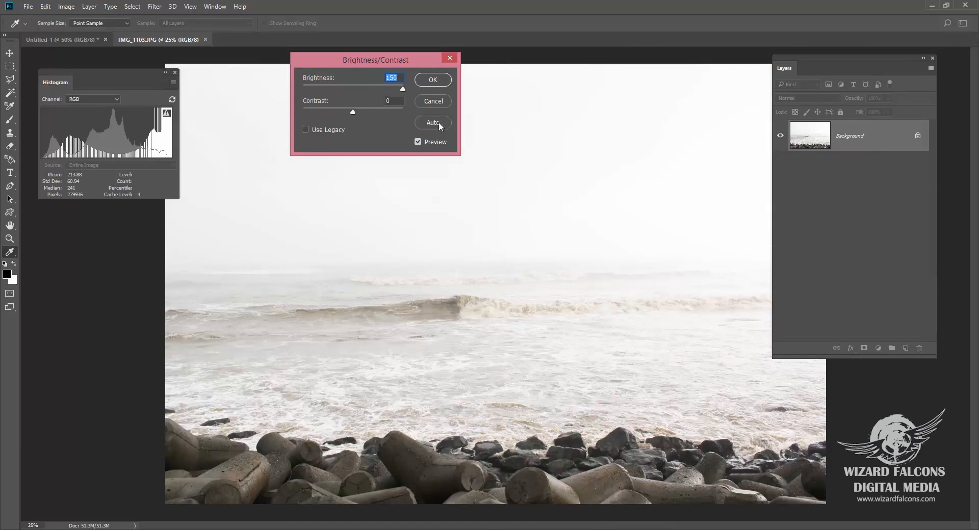
drag(394, 84, 297, 96)
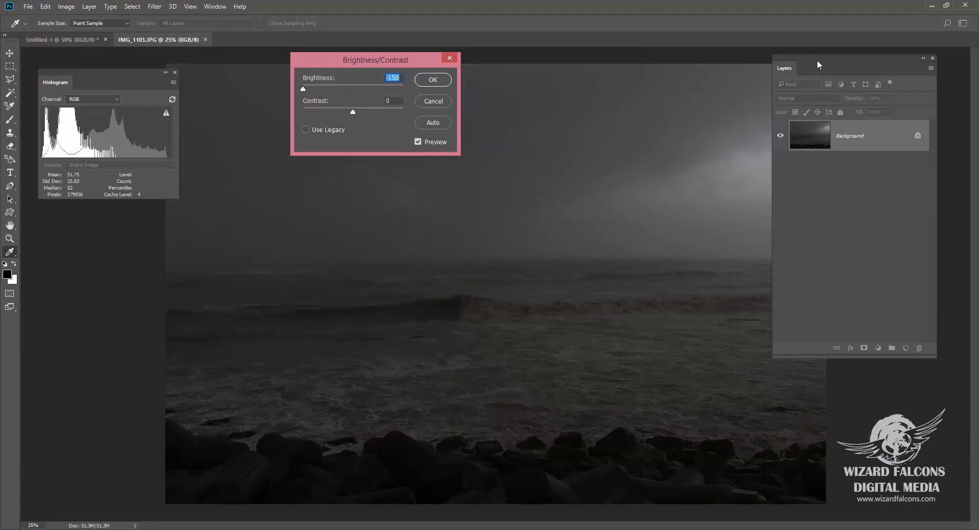
drag(819, 62, 884, 84)
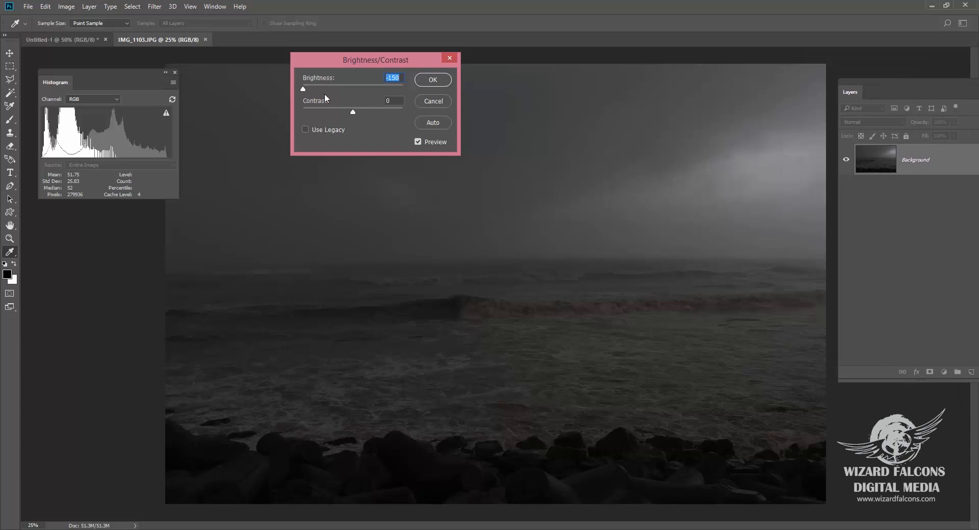
Bring the seascape's brightness back to about -2 and test its contrast at 100 without Use Legacy.
drag(320, 88, 354, 120)
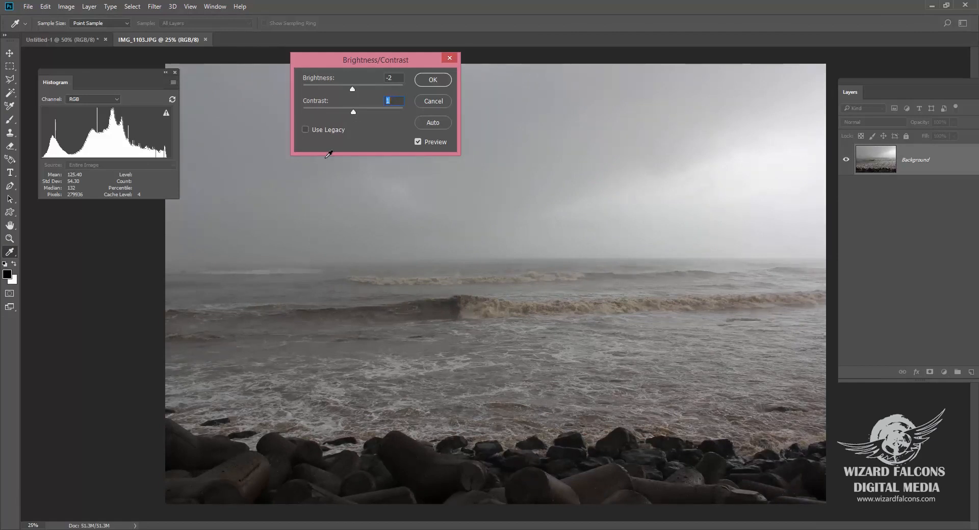
drag(362, 111, 400, 114)
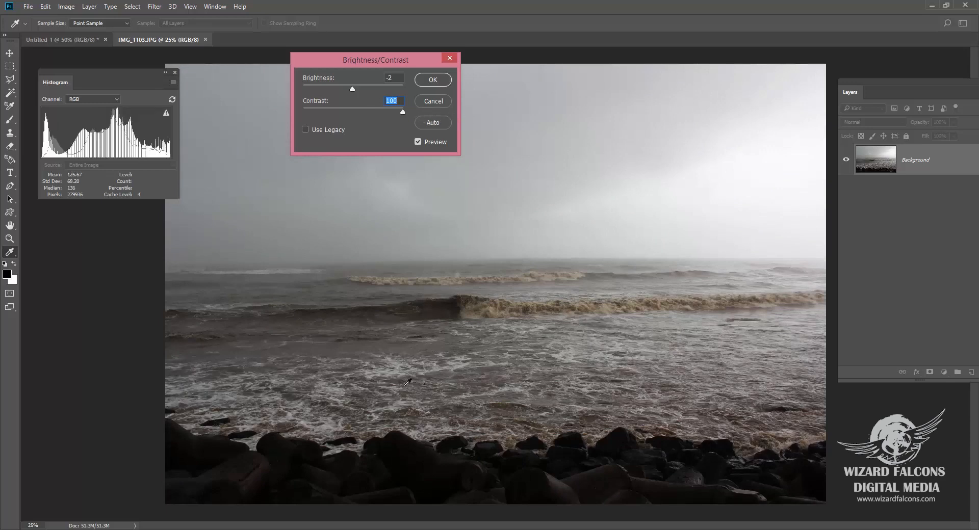
Enable Use Legacy, test the seascape's contrast at about 81, and bring it down to about 7 with brightness at about -14.
click(305, 130)
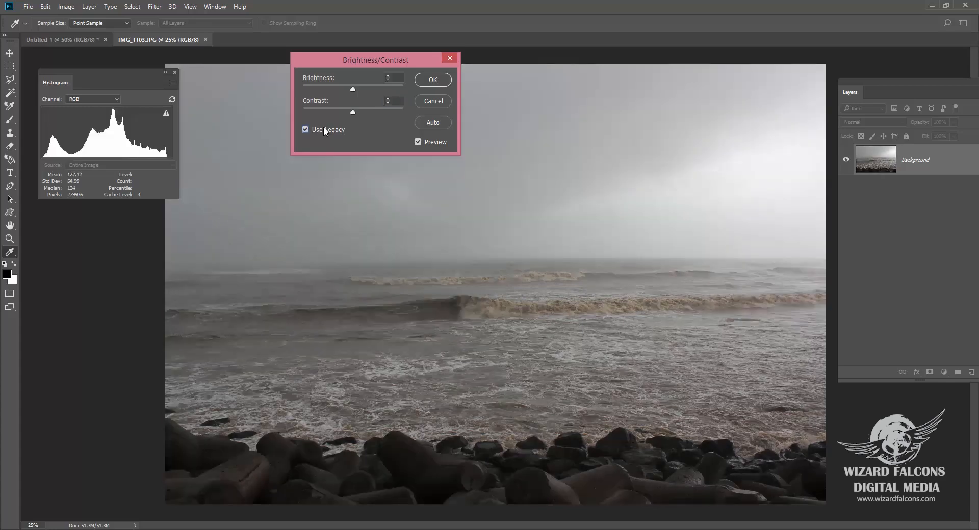
drag(353, 111, 392, 114)
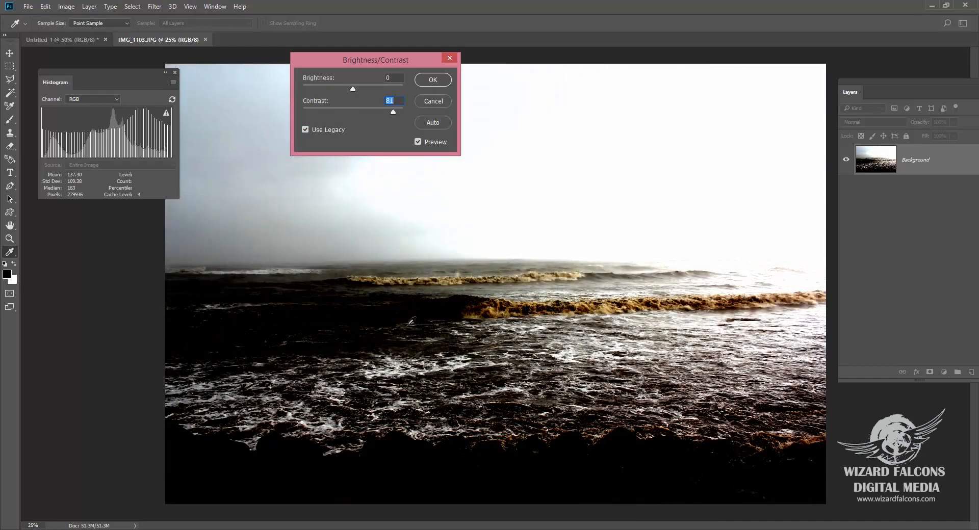
drag(389, 111, 346, 90)
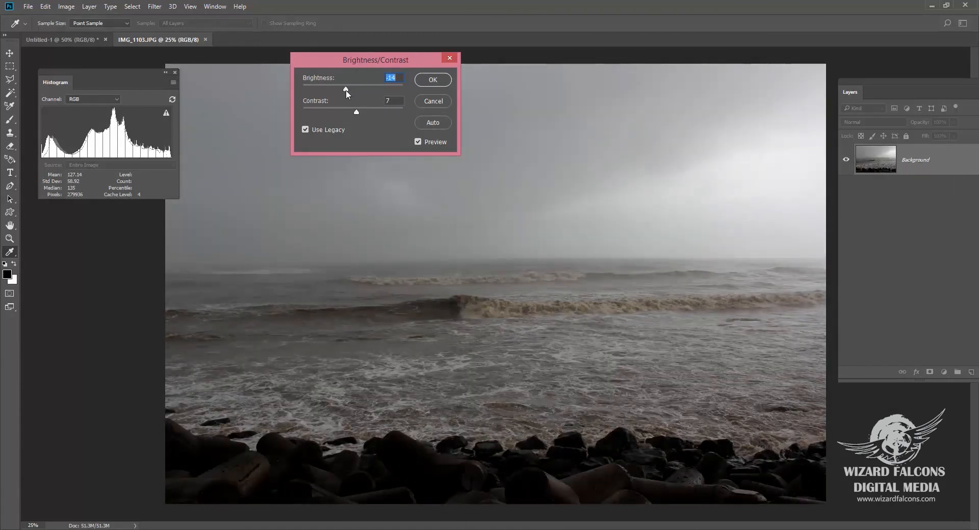